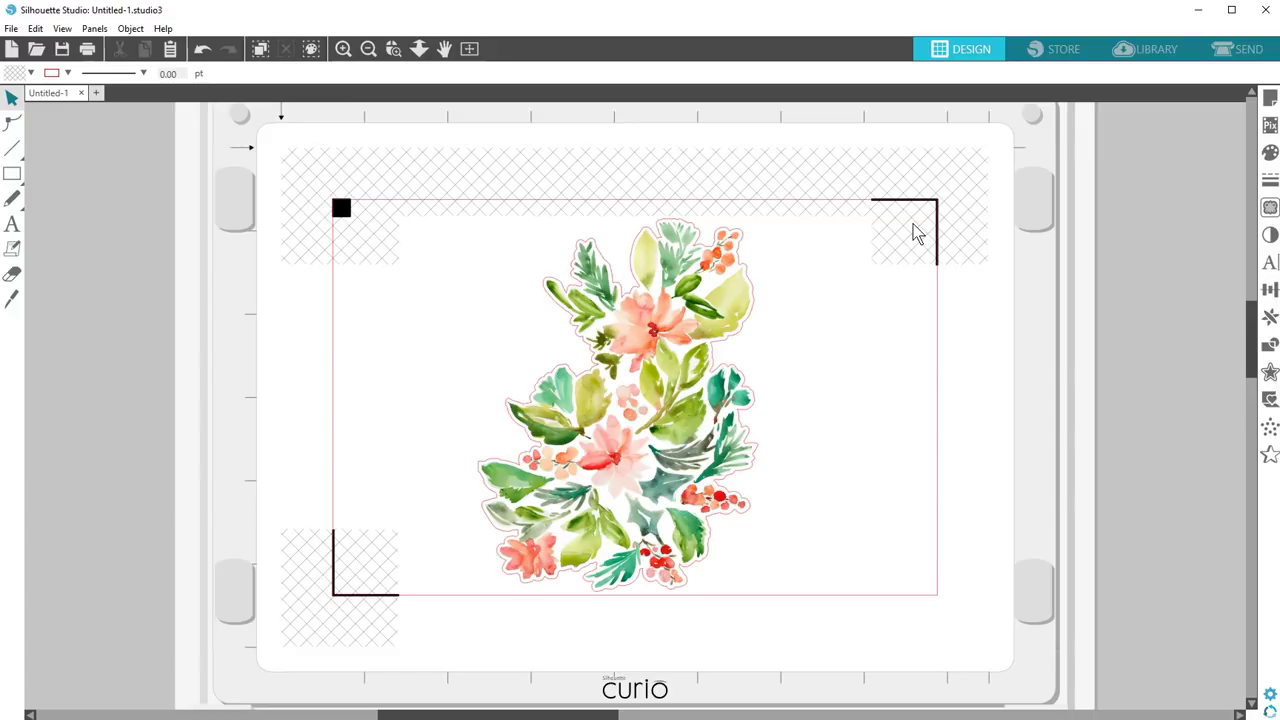
Open the Emboss panel over the mat and try the spiral emboss pattern.
{"action": "left_click", "coordinate": [886, 251]}
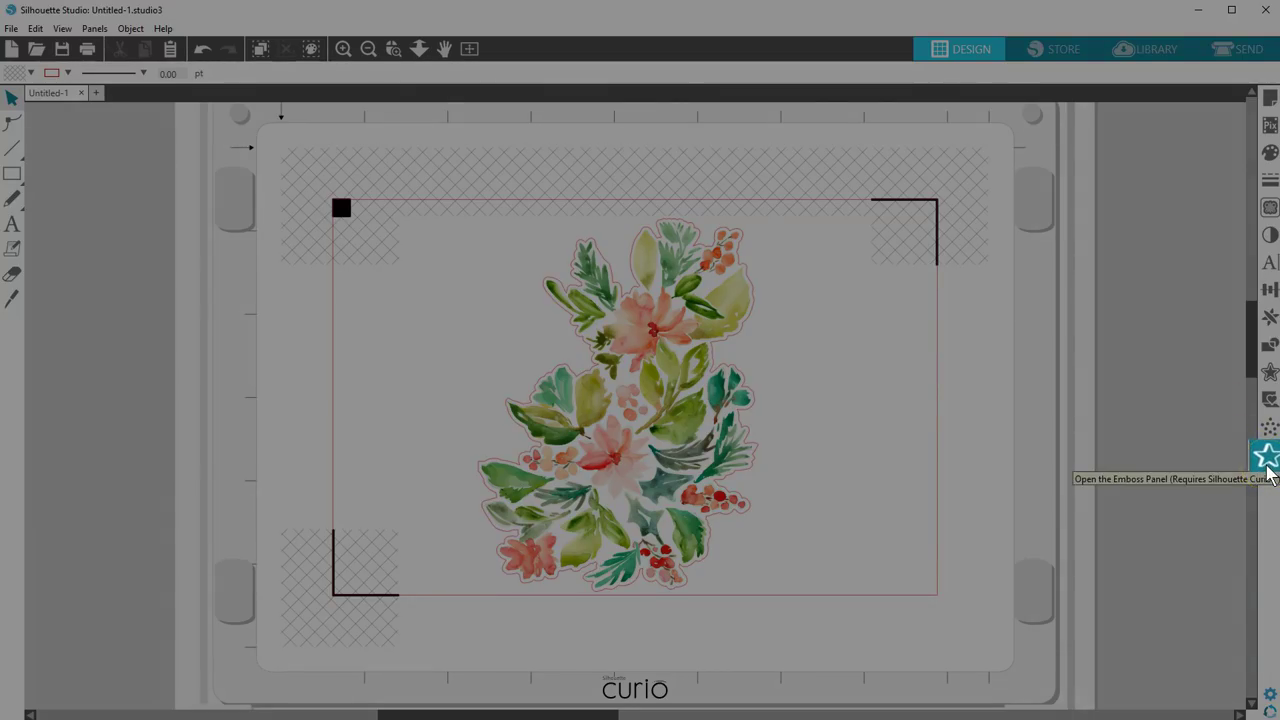
{"action": "left_click", "coordinate": [1267, 460]}
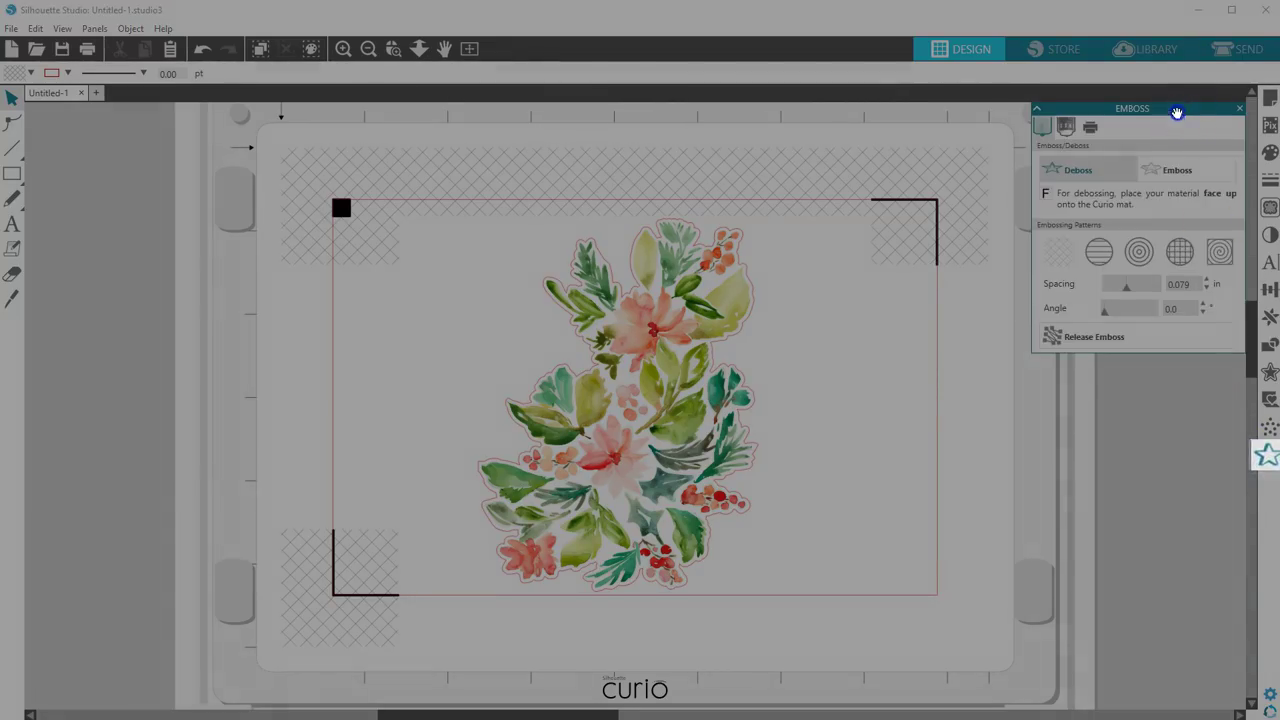
{"action": "left_click_drag", "start_coordinate": [1174, 109], "coordinate": [944, 292]}
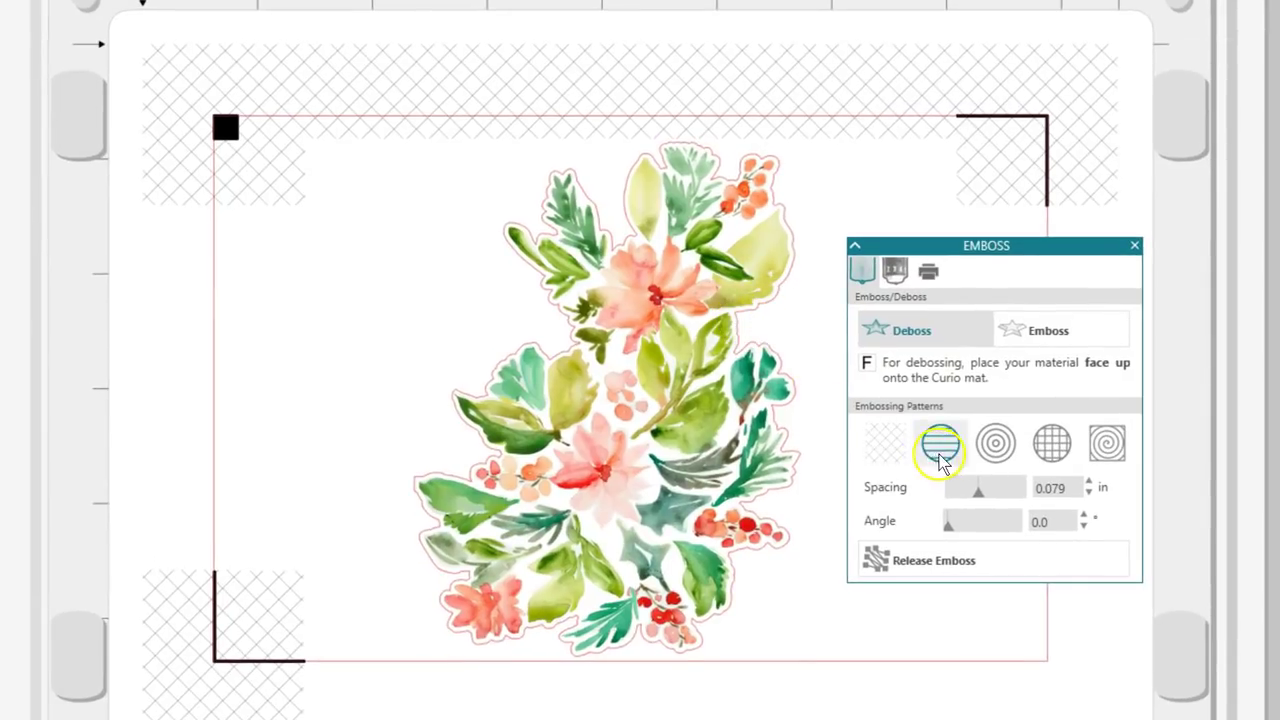
{"action": "left_click", "coordinate": [1105, 446]}
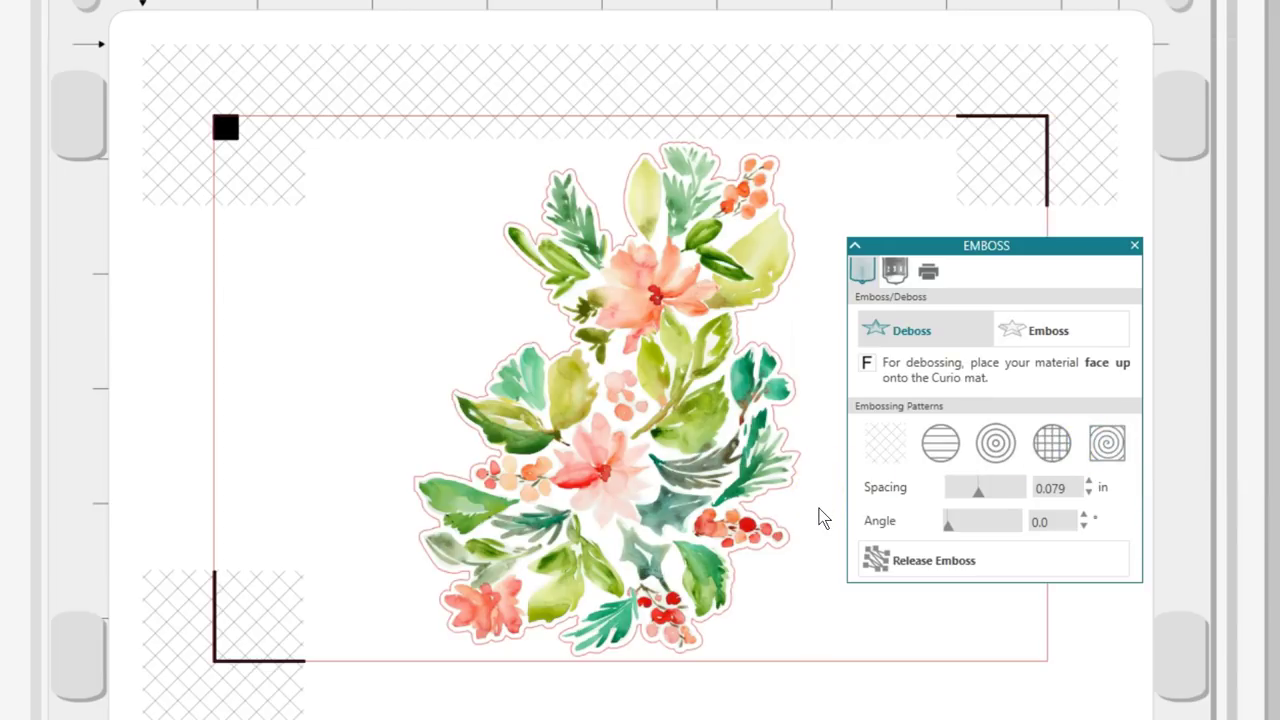
{"action": "left_click", "coordinate": [820, 503]}
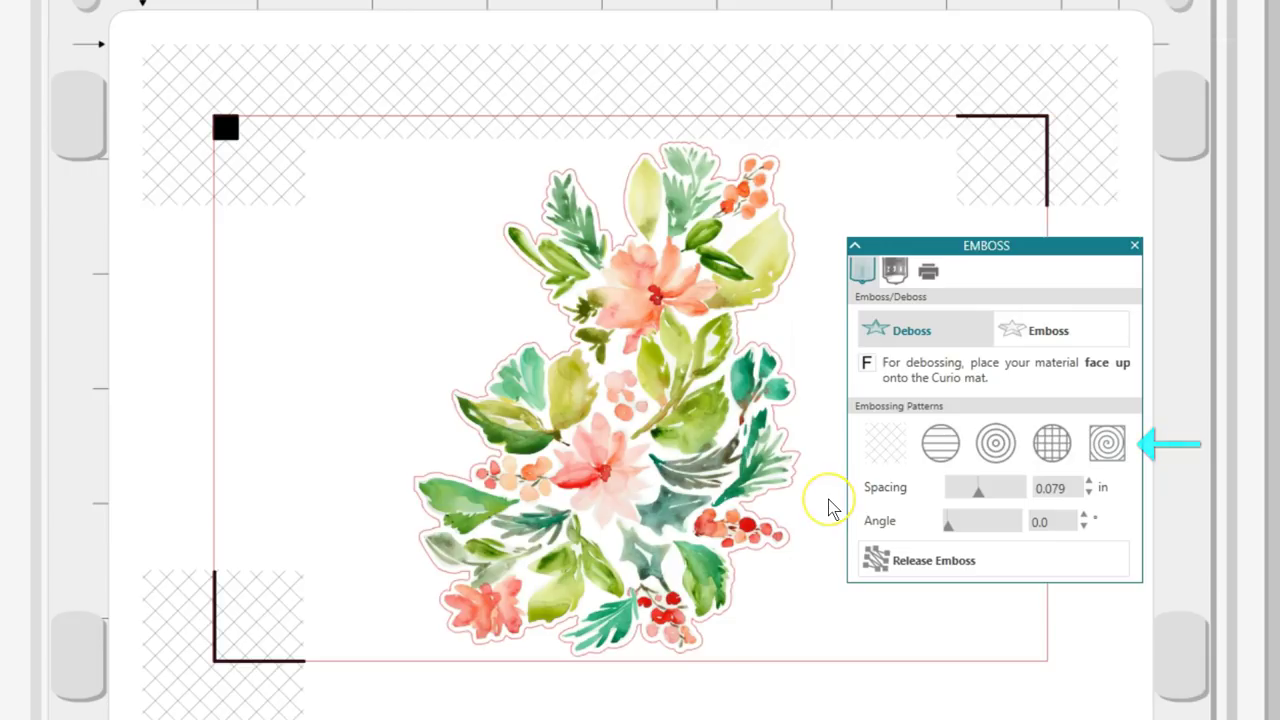
On the selected flower, try line and concentric patterns and set pattern spacing to 0.020 in.
{"action": "left_click", "coordinate": [814, 463]}
{"action": "left_click", "coordinate": [940, 443]}
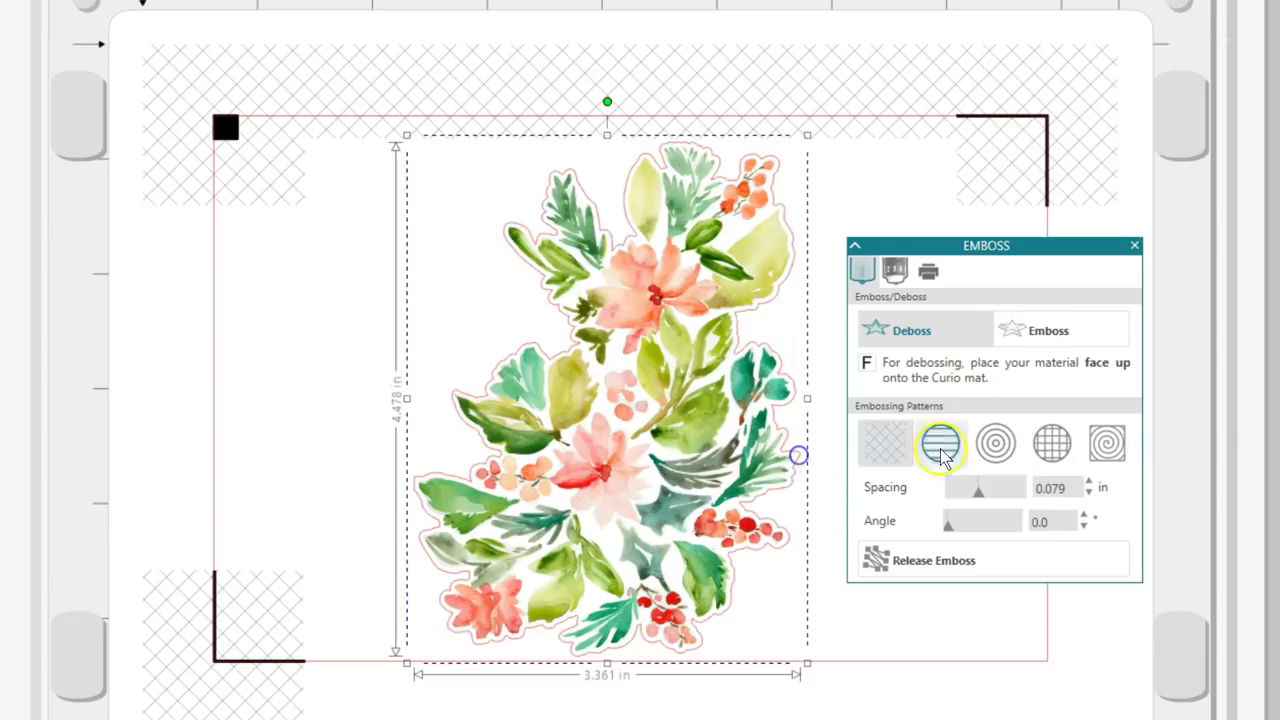
{"action": "left_click", "coordinate": [995, 443]}
{"action": "left_click_drag", "start_coordinate": [1076, 485], "coordinate": [1030, 487]}
{"action": "type", "text": "0.02"}
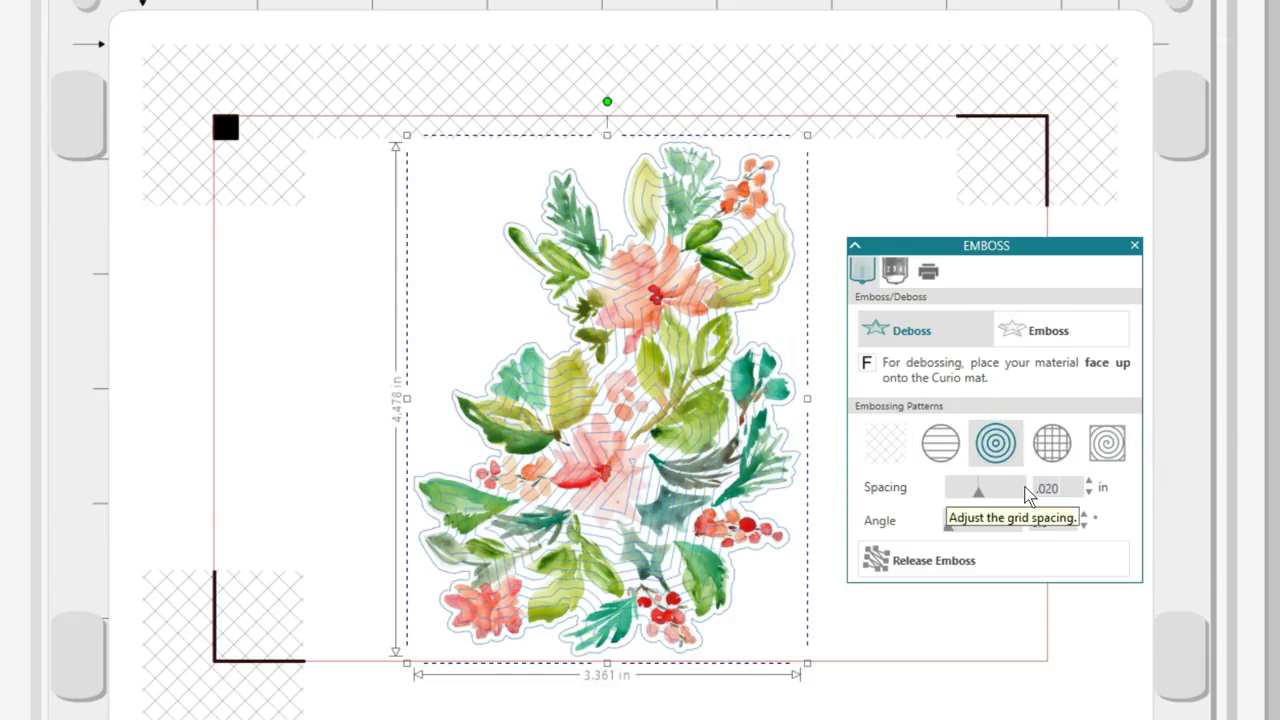
{"action": "left_click", "coordinate": [998, 500]}
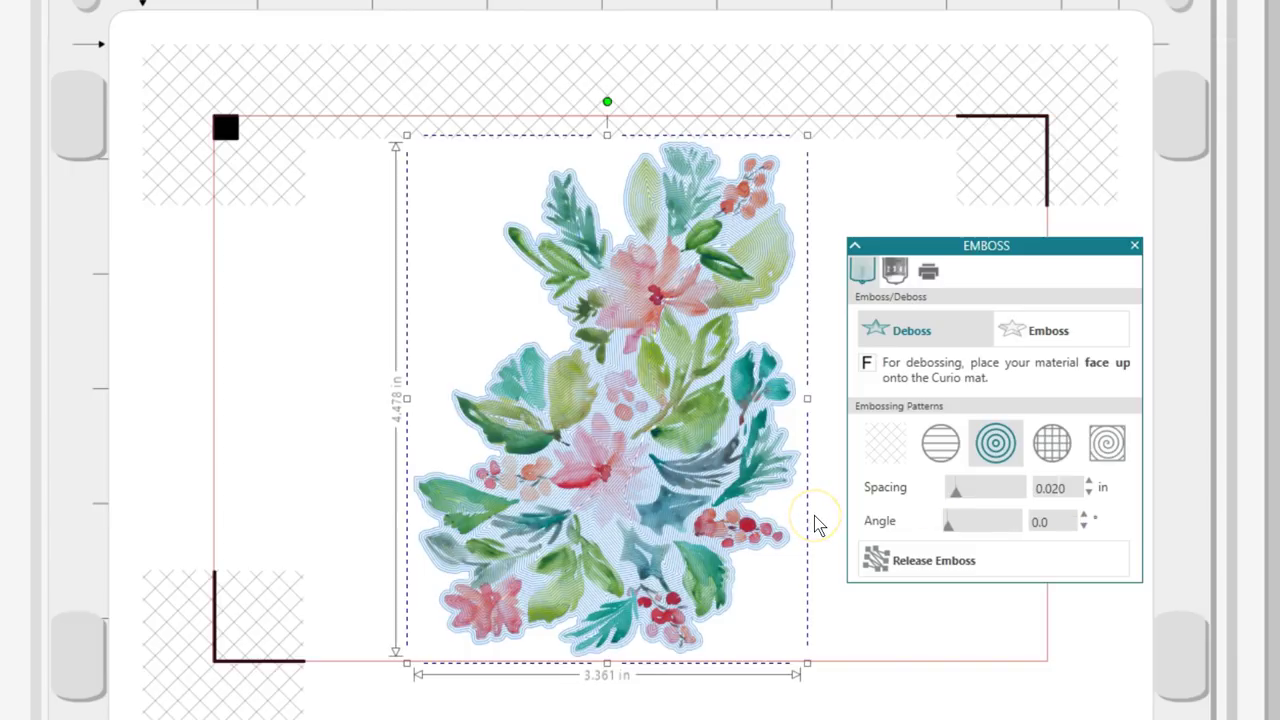
{"action": "left_click", "coordinate": [334, 134]}
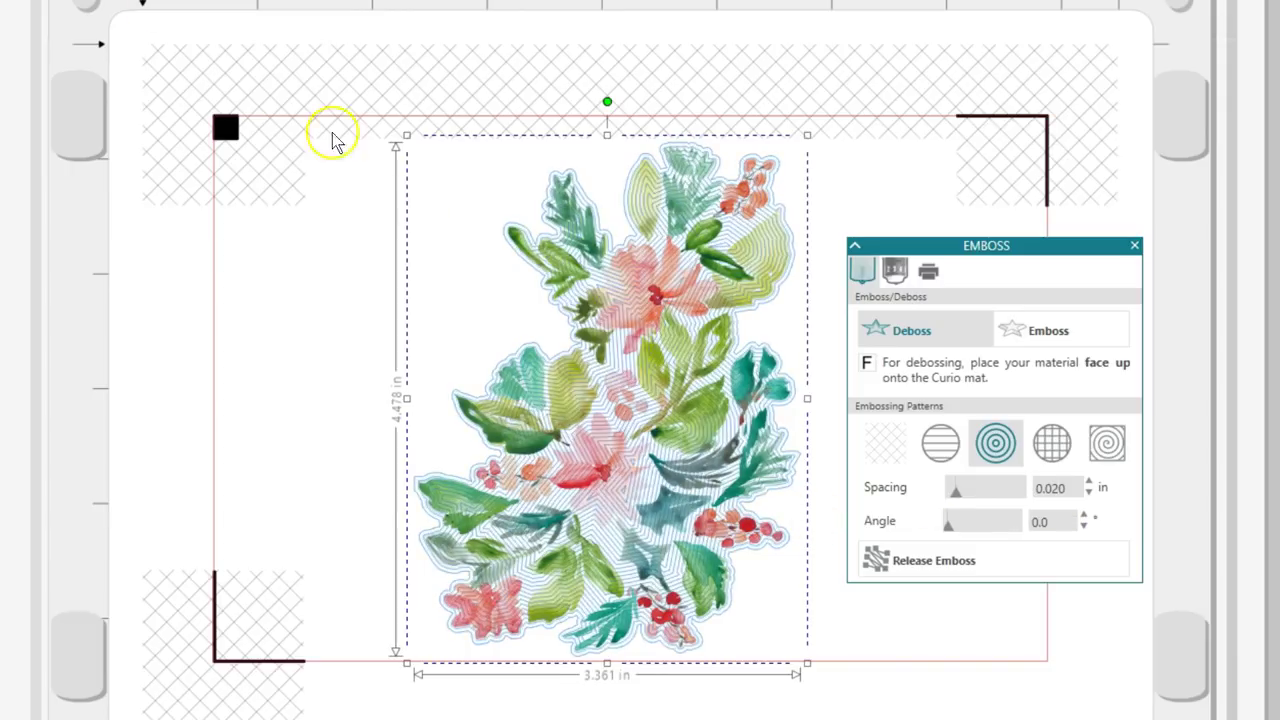
Clear the fill pattern, switch Deboss to Emboss, and show the Curio (emboss) 8.5 × 6 in page setup.
{"action": "left_click", "coordinate": [515, 272]}
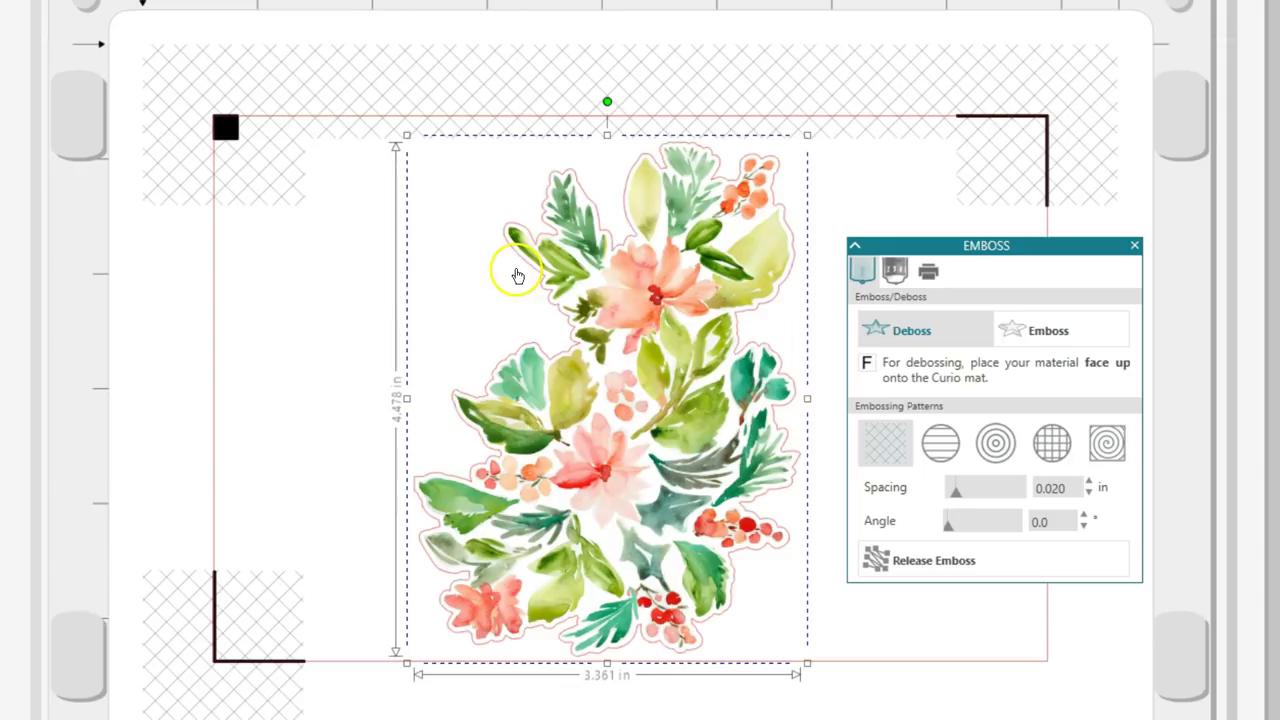
{"action": "left_click", "coordinate": [729, 385]}
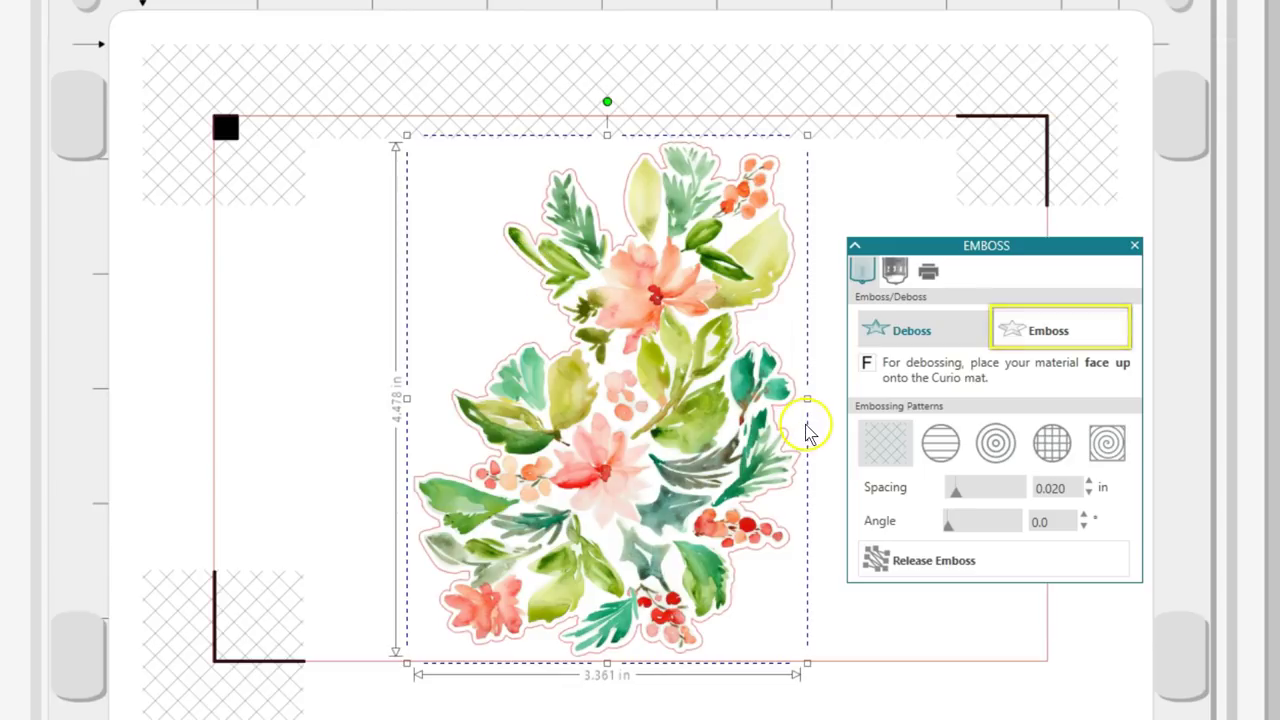
{"action": "left_click", "coordinate": [1089, 332]}
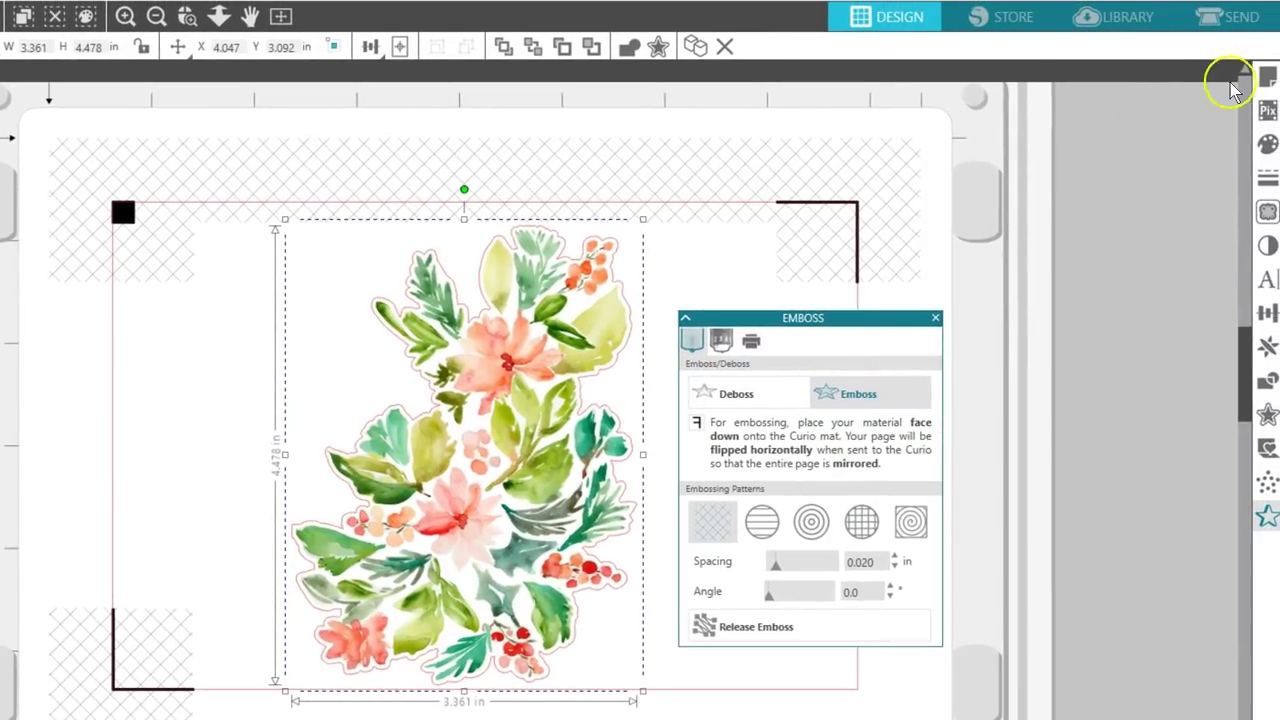
{"action": "left_click", "coordinate": [1265, 78]}
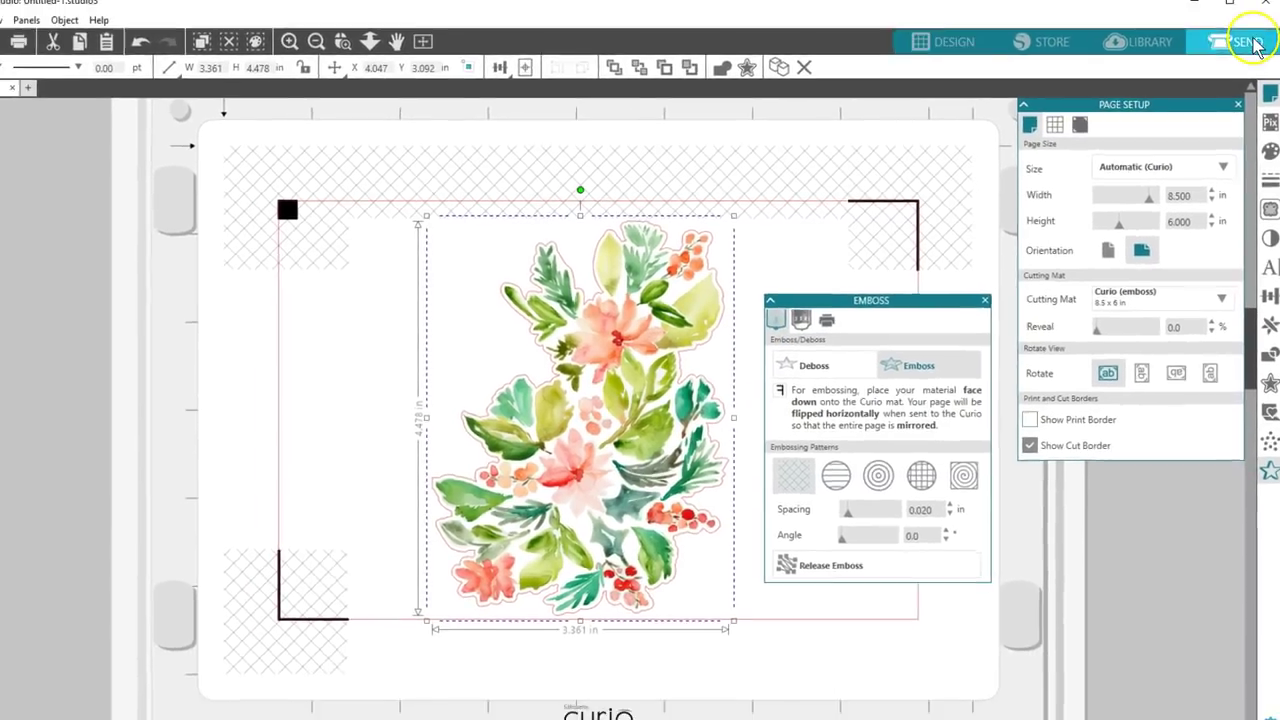
Use Action by Line so only the RGB (244,0,0) line embosses on Score & Emboss Paper.
{"action": "left_click", "coordinate": [1229, 18]}
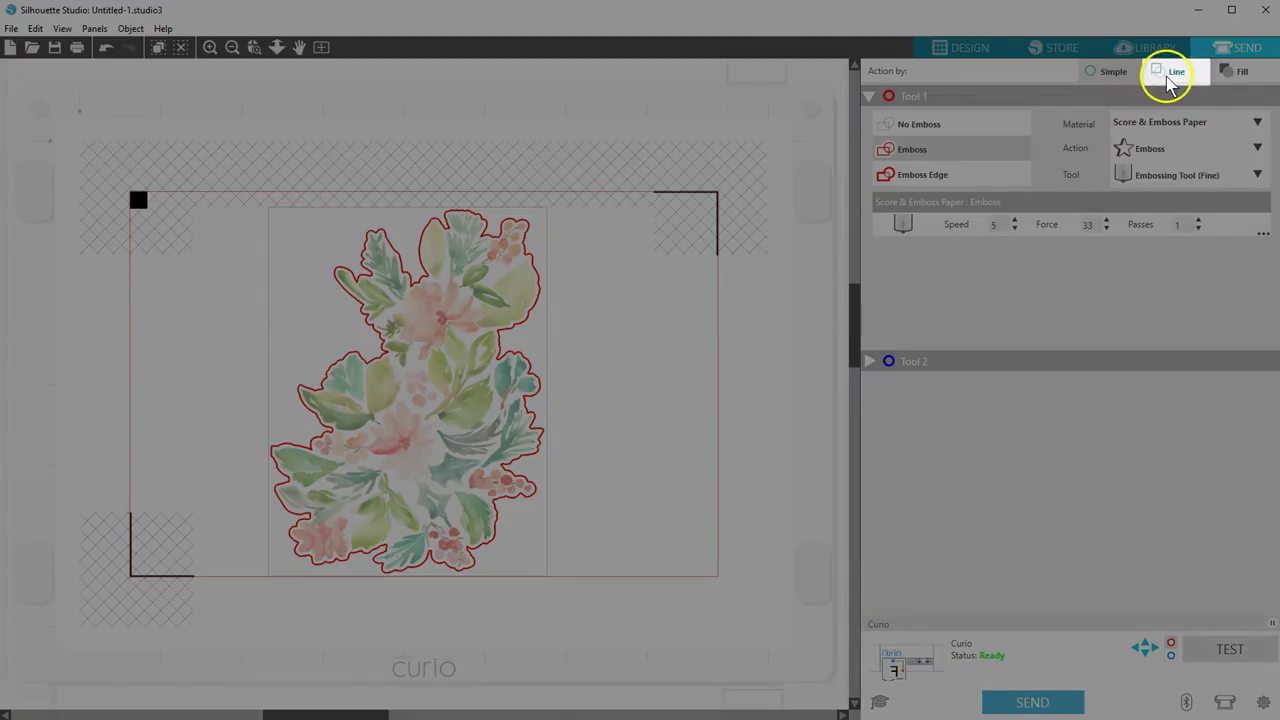
{"action": "left_click", "coordinate": [1166, 72]}
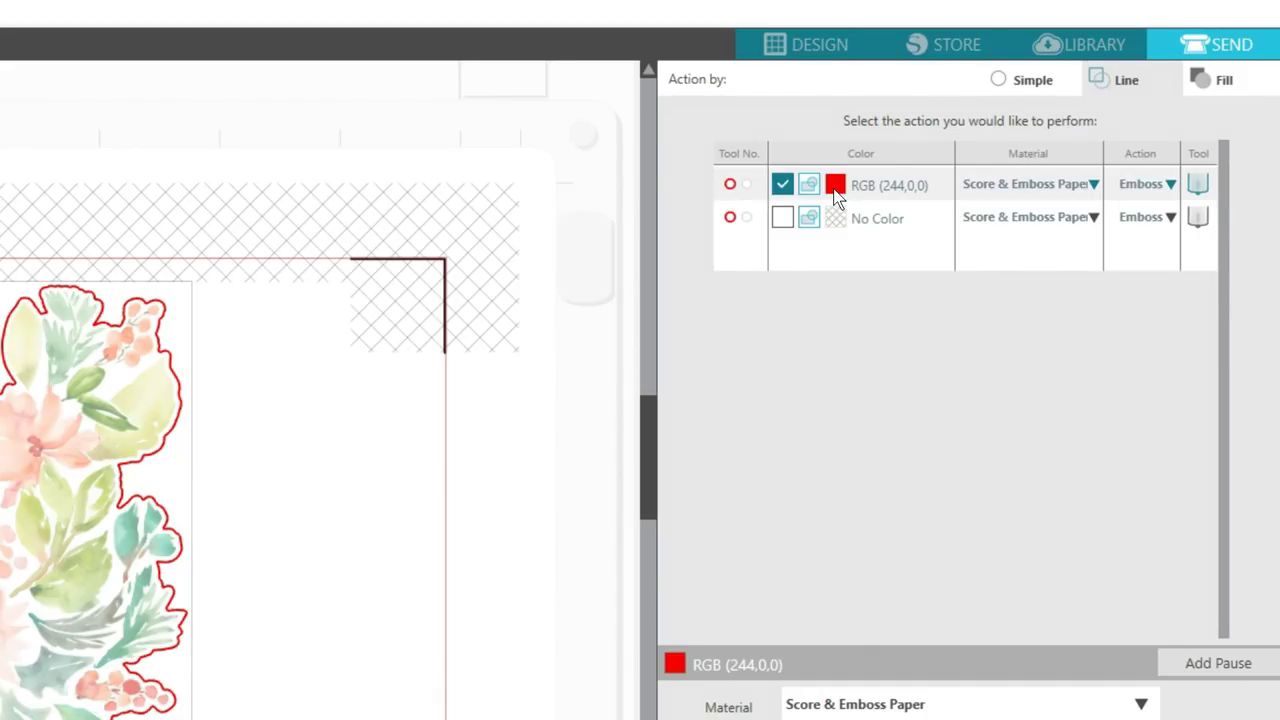
{"action": "left_click", "coordinate": [793, 228]}
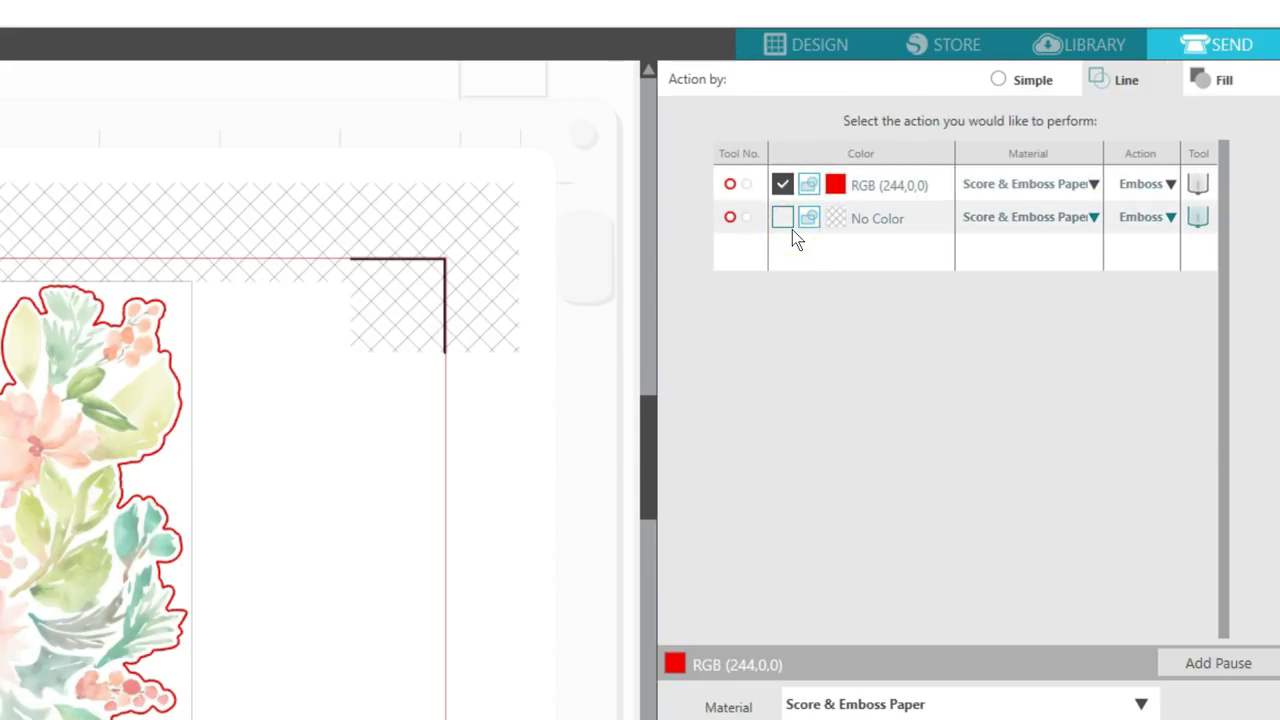
{"action": "left_click", "coordinate": [751, 186]}
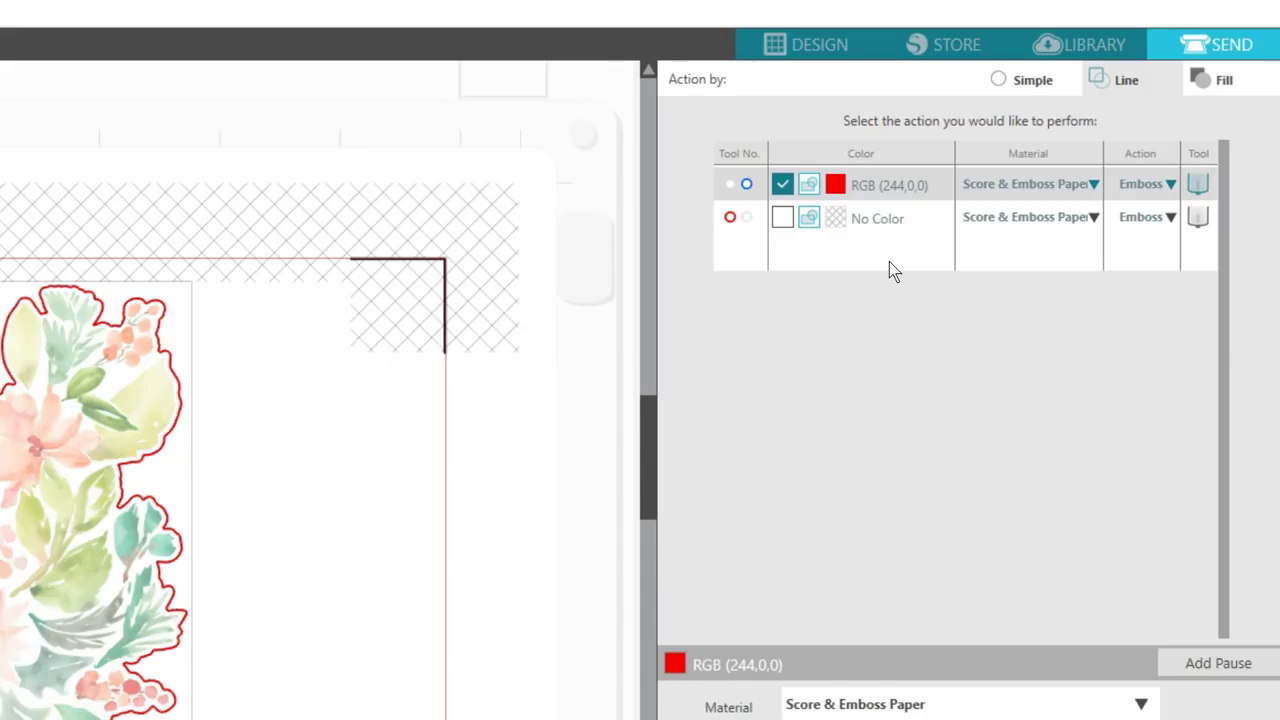
Back in the design, show the print, cut registration marks and emboss steps higher beside the flower.
{"action": "left_click", "coordinate": [862, 47]}
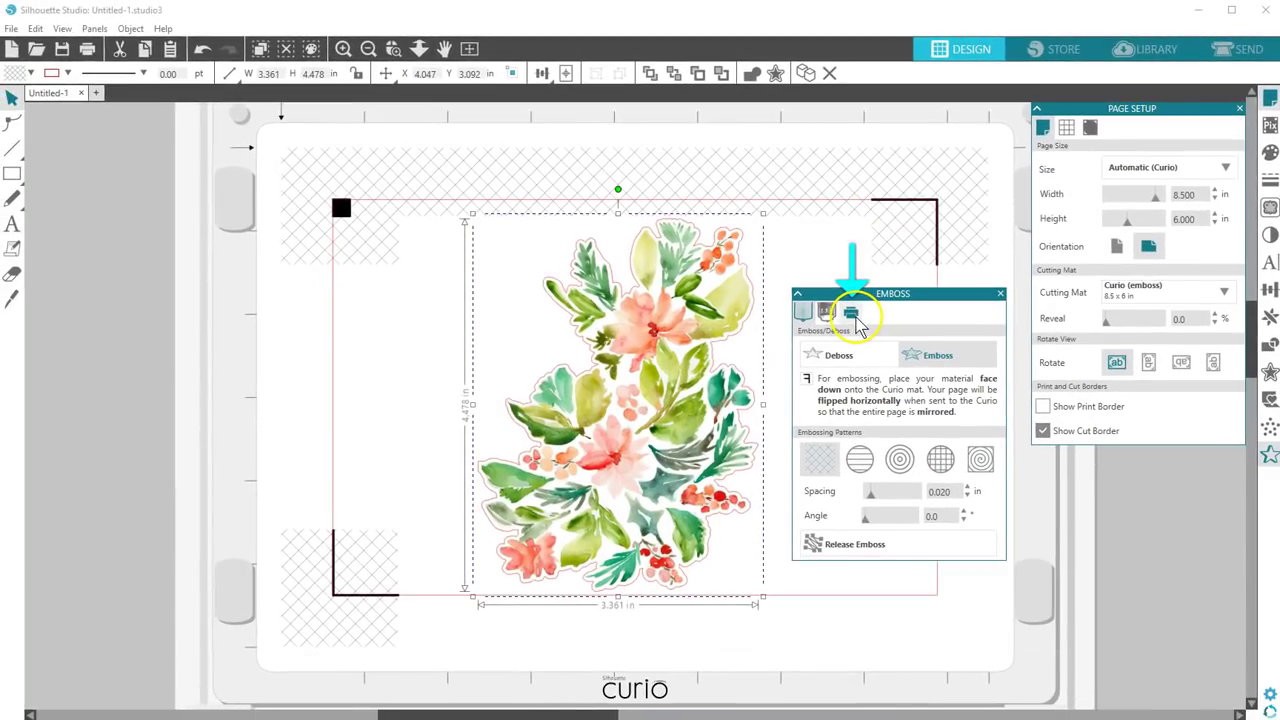
{"action": "left_click", "coordinate": [851, 314]}
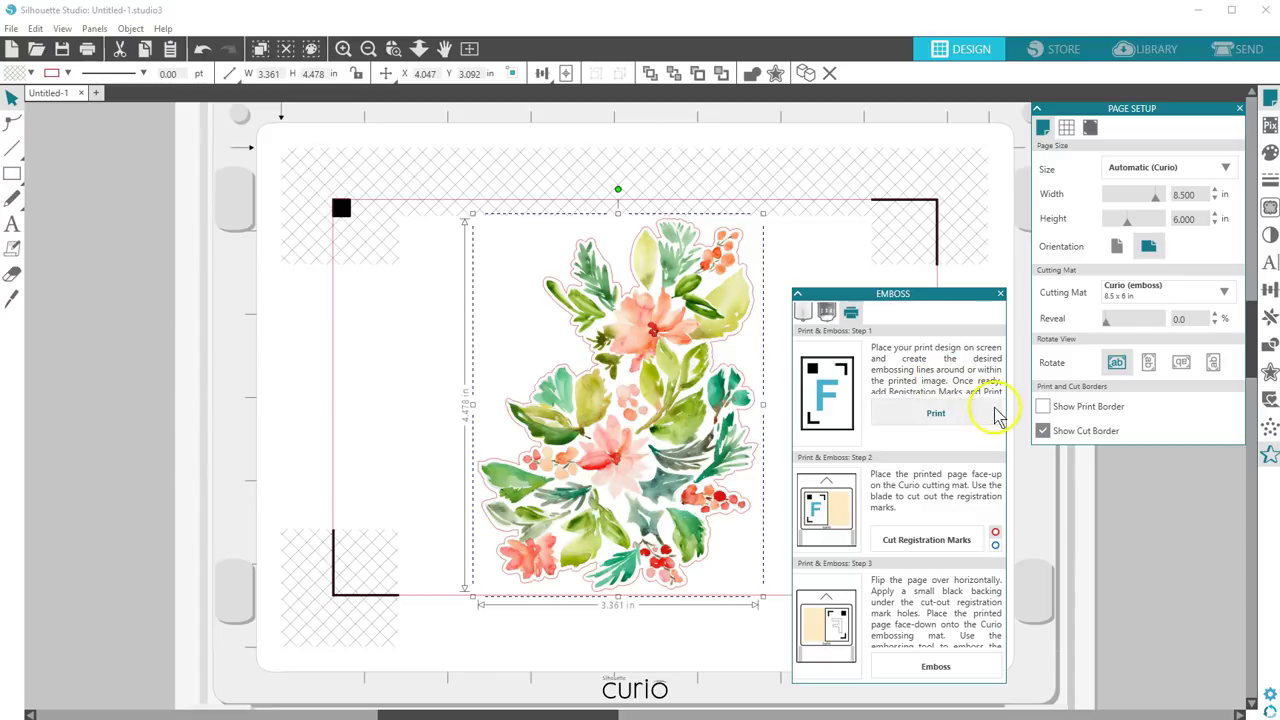
{"action": "left_click_drag", "start_coordinate": [953, 294], "coordinate": [955, 218]}
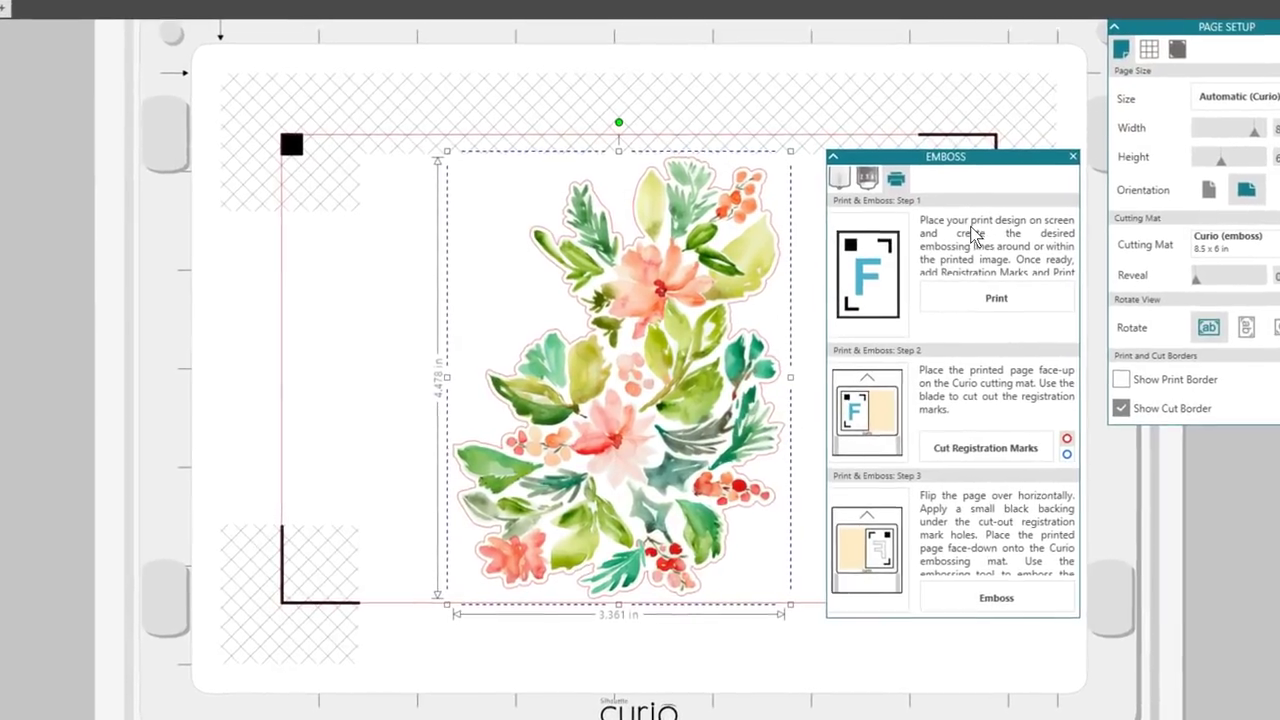
{"action": "left_click", "coordinate": [945, 294]}
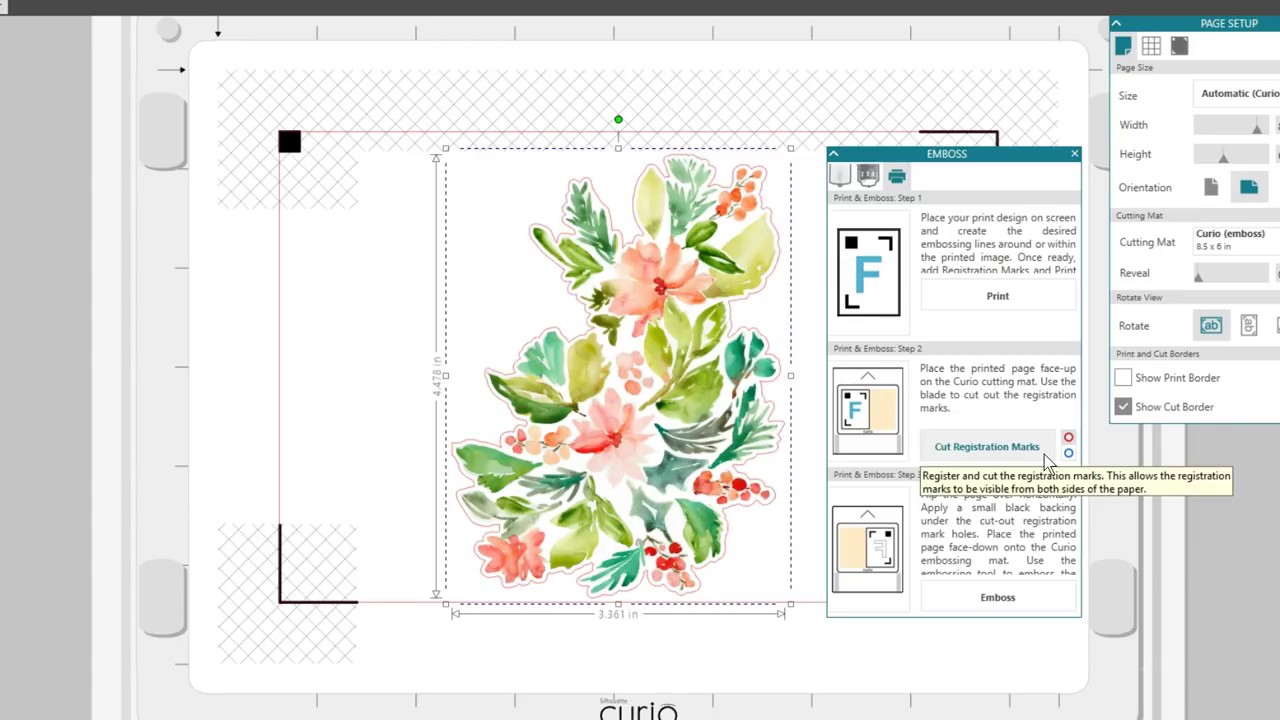
{"action": "left_click", "coordinate": [899, 458]}
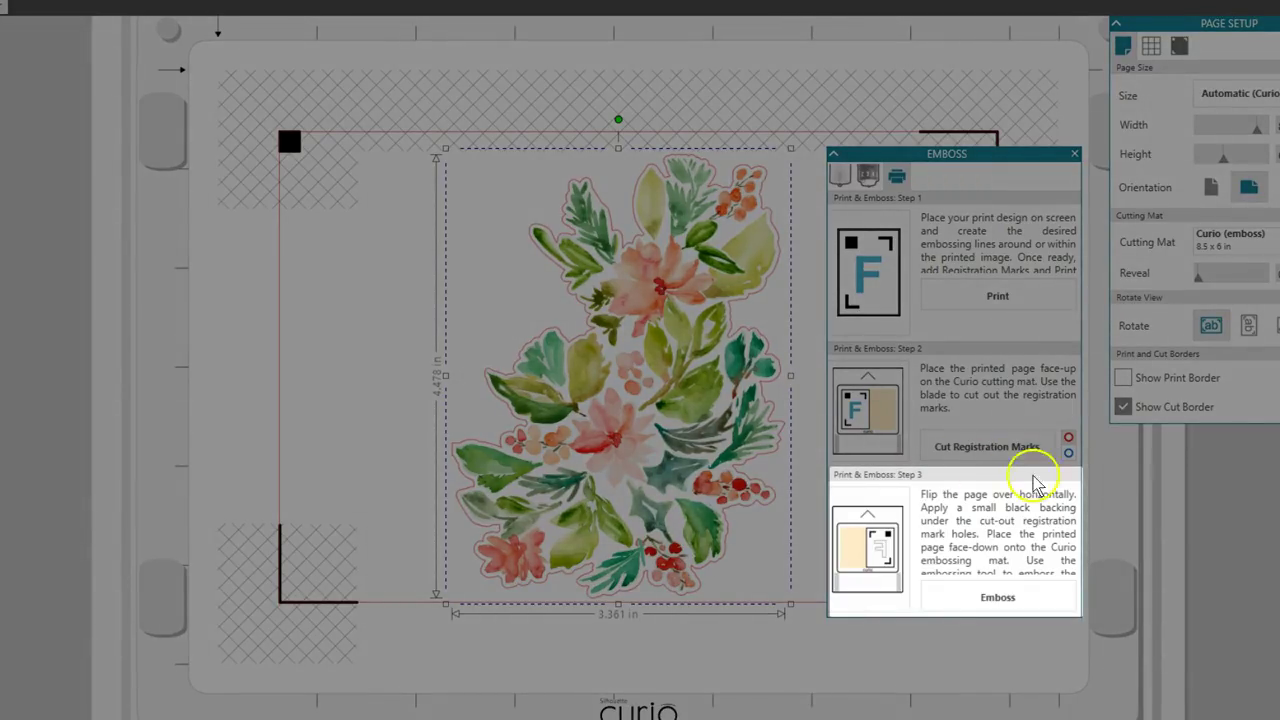
{"action": "left_click", "coordinate": [1087, 490]}
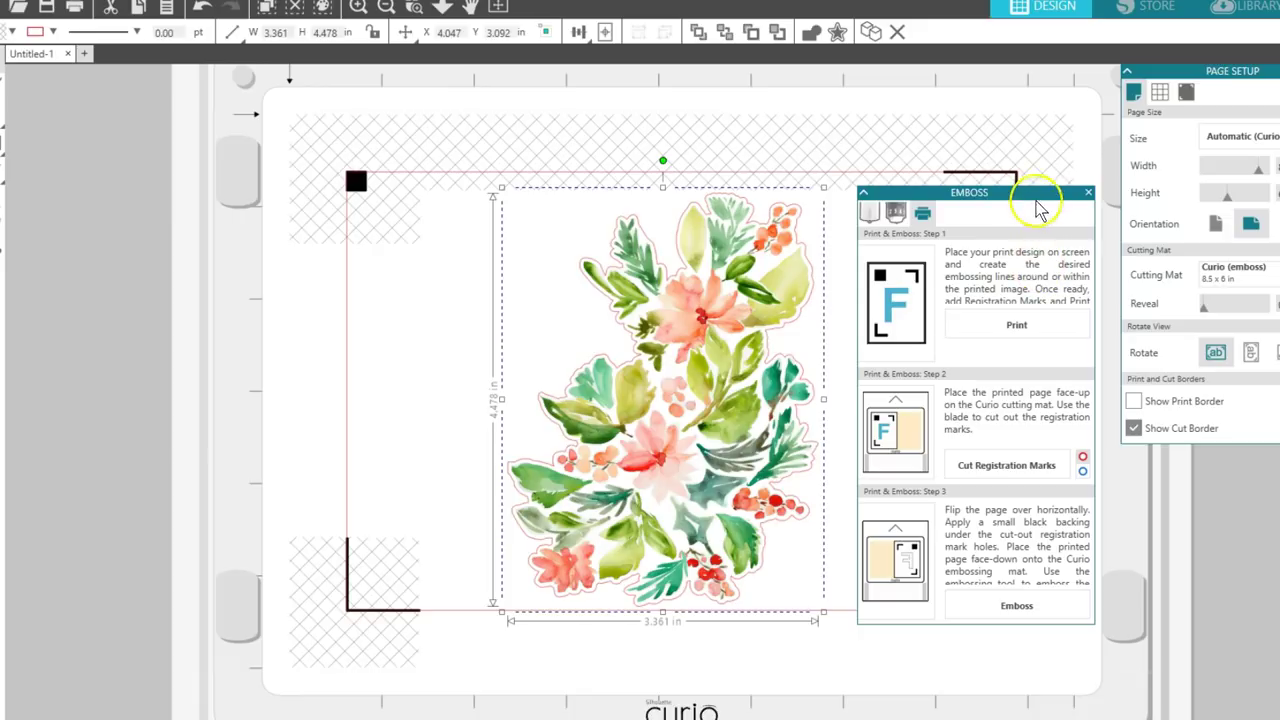
Reposition the Print & Emboss steps panel and click its Emboss button.
{"action": "left_click_drag", "start_coordinate": [1034, 194], "coordinate": [1060, 321]}
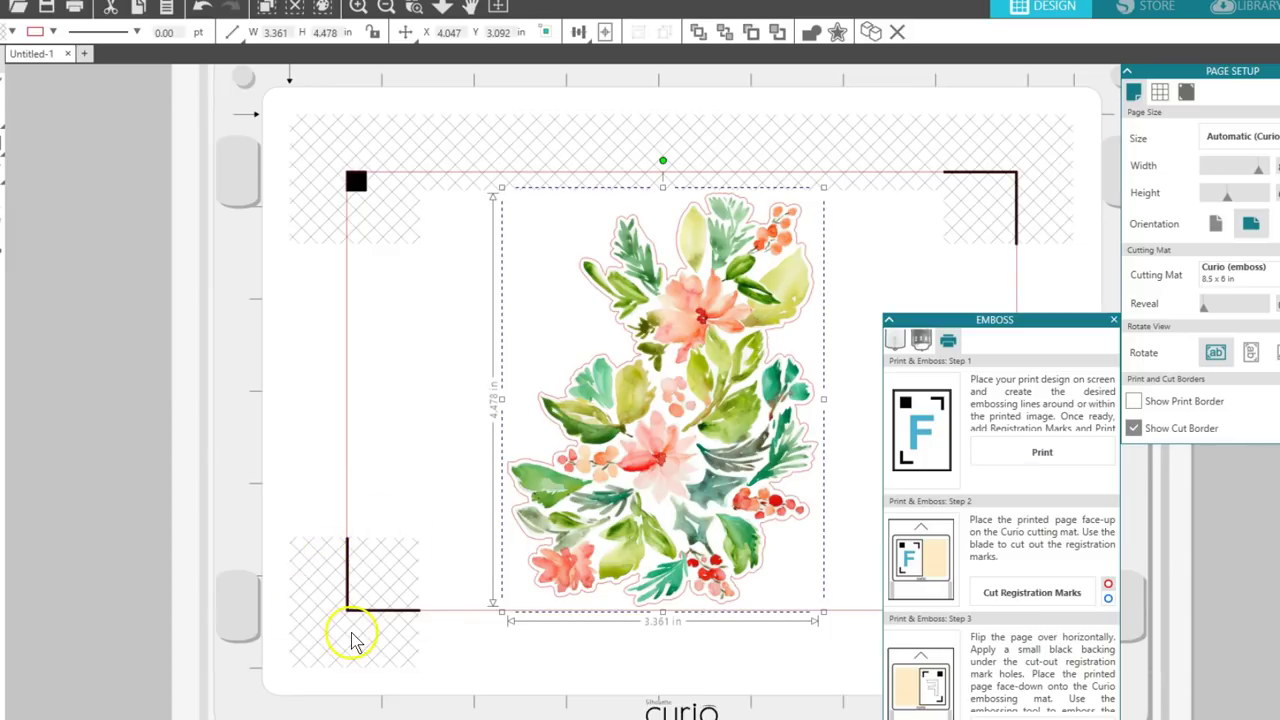
{"action": "left_click_drag", "start_coordinate": [1064, 319], "coordinate": [1051, 215]}
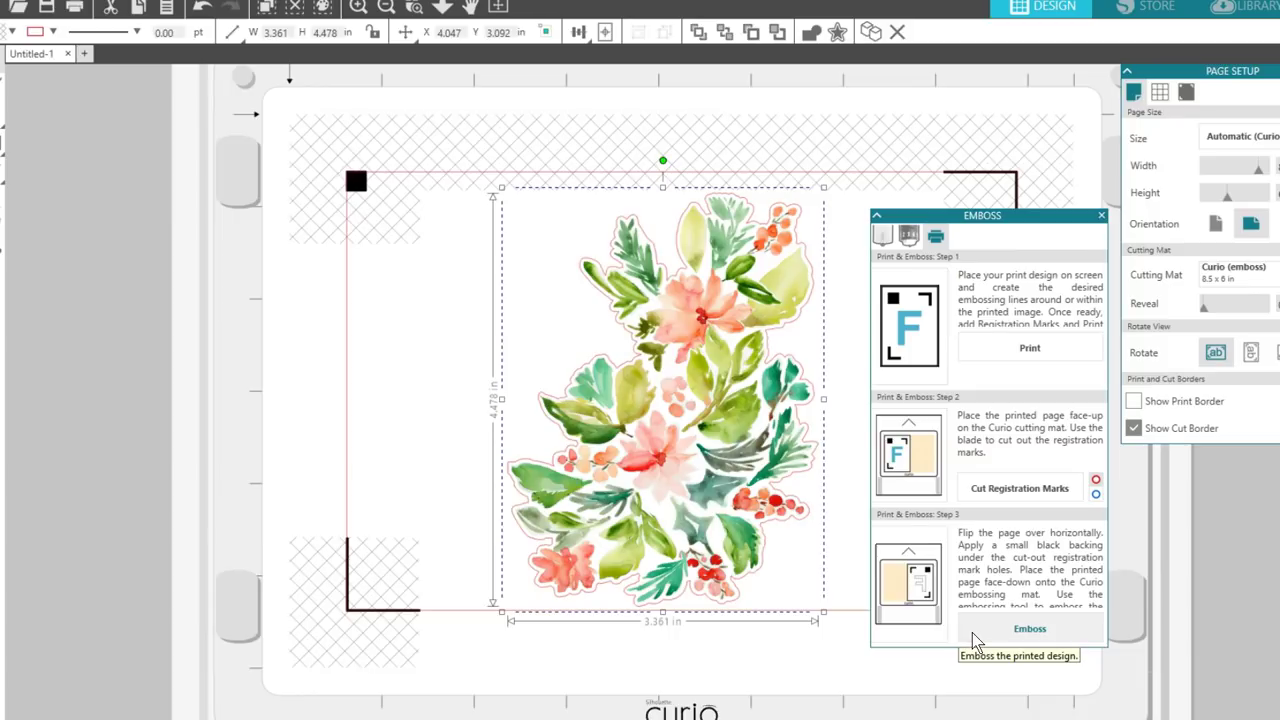
{"action": "left_click", "coordinate": [980, 638]}
{"action": "left_click", "coordinate": [1066, 632]}
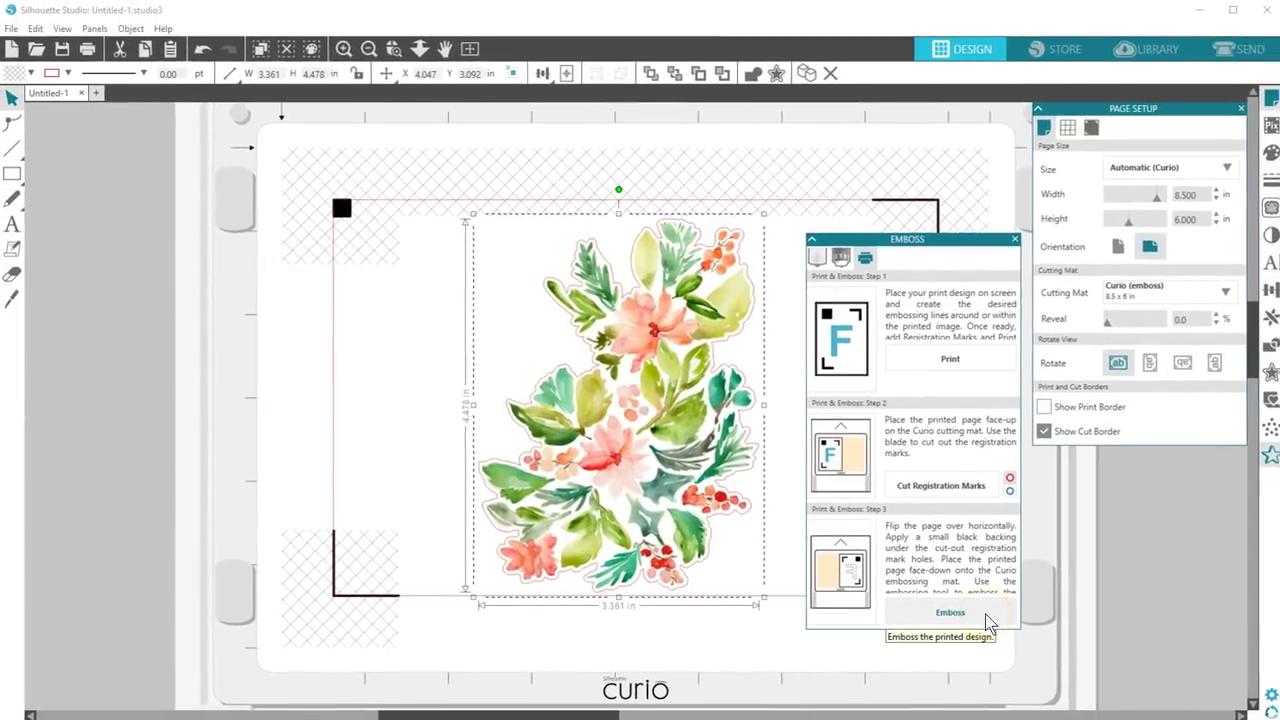
Close the Emboss and Page Setup panels and deselect the floral bouquet.
{"action": "left_click", "coordinate": [1011, 238]}
{"action": "left_click", "coordinate": [1239, 108]}
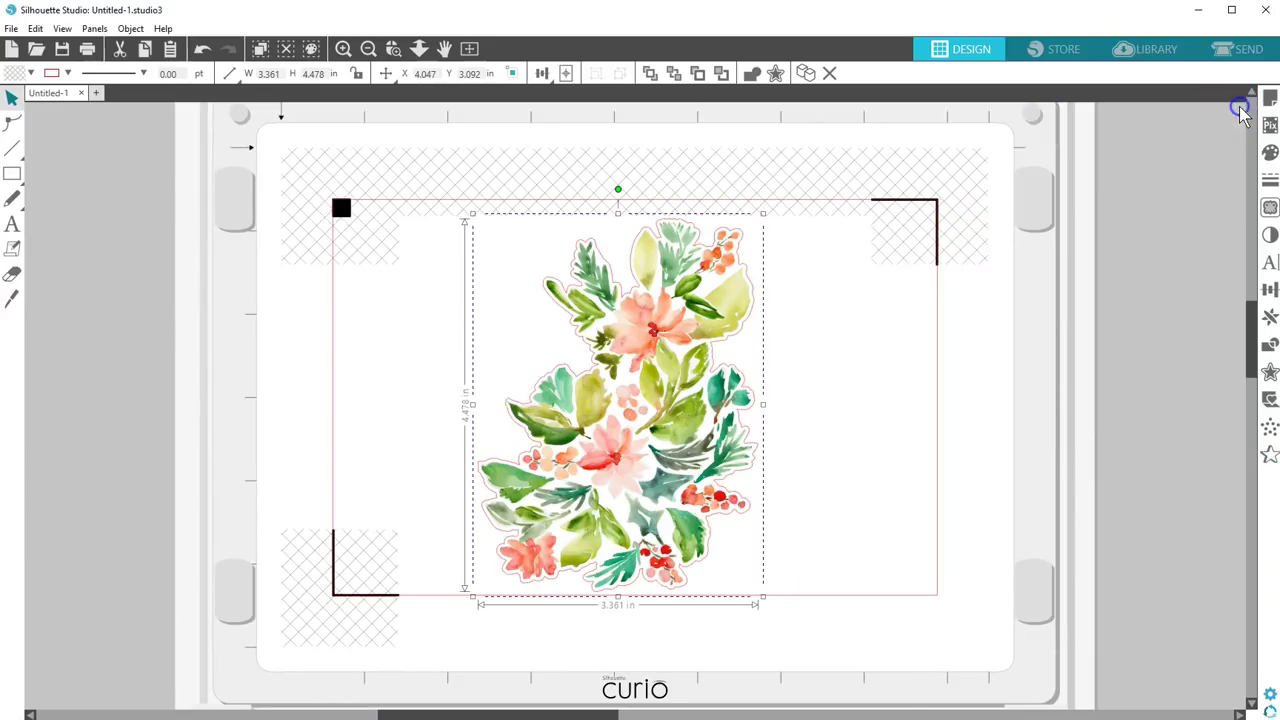
{"action": "left_click", "coordinate": [966, 322]}
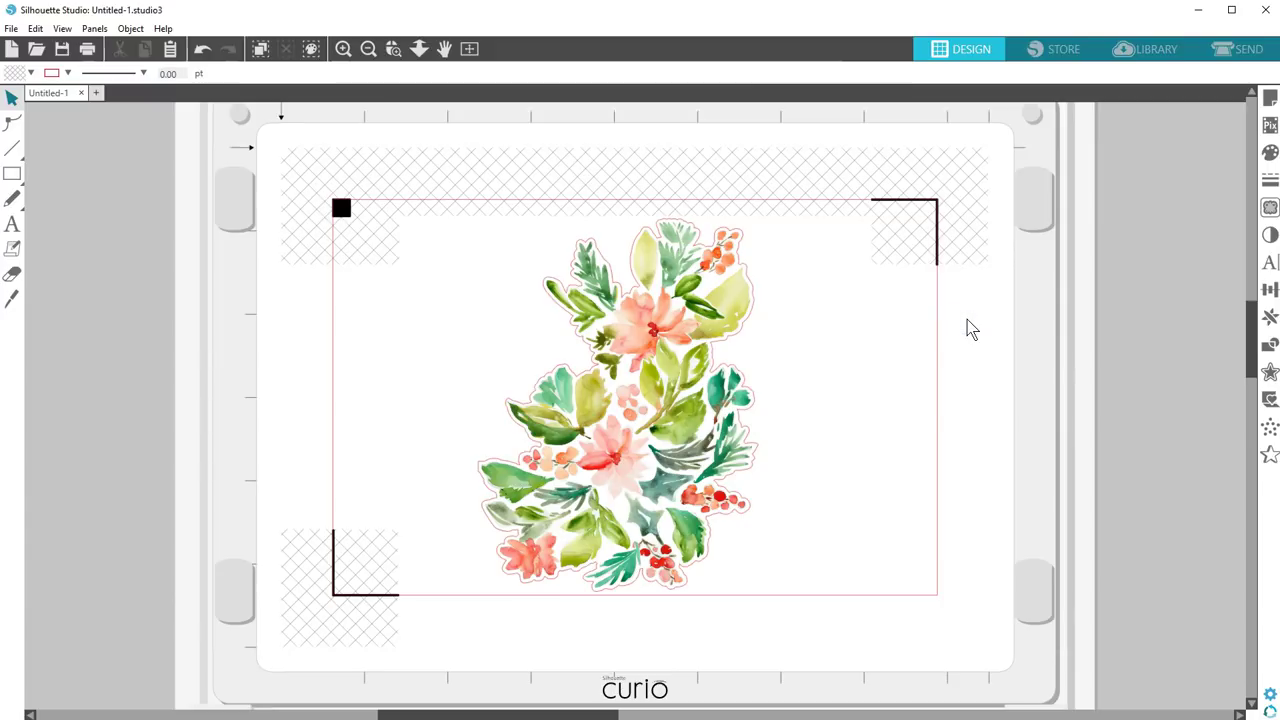